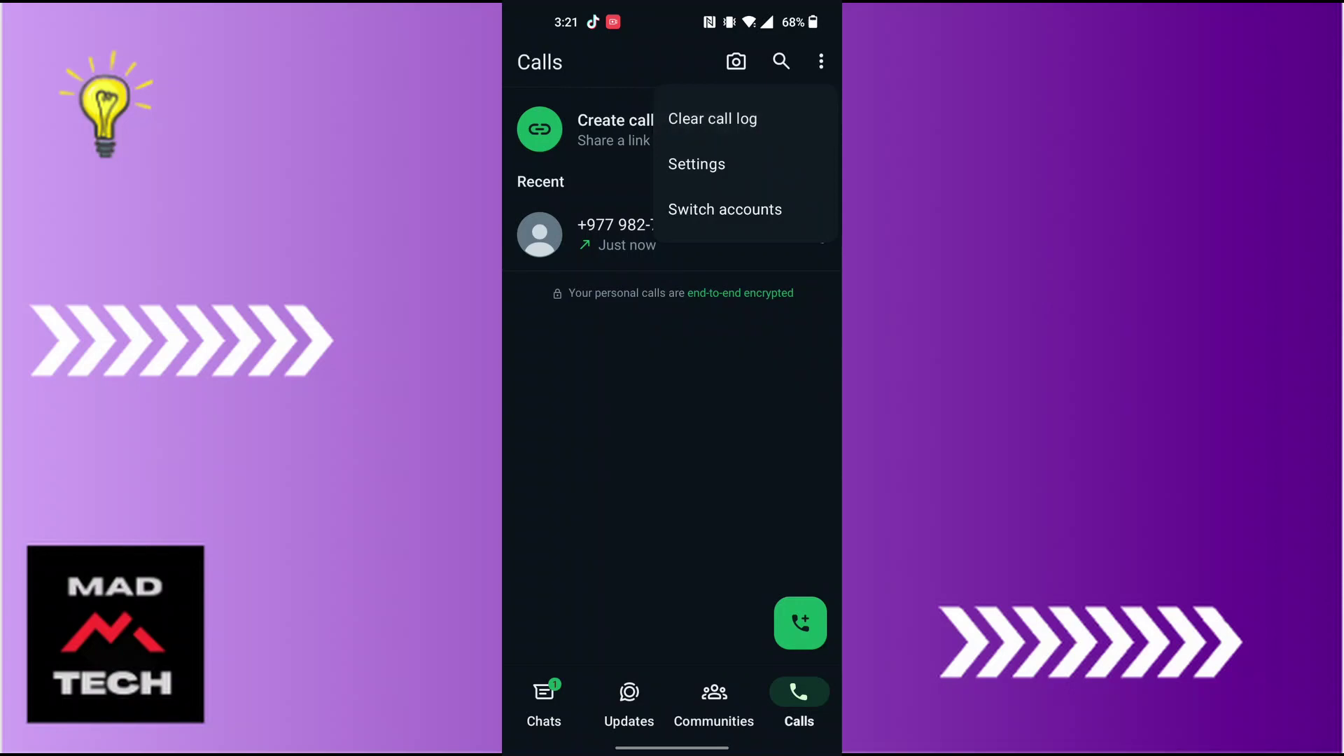
Choose Clear call log from the Calls tab menu and confirm with OK.
click(712, 118)
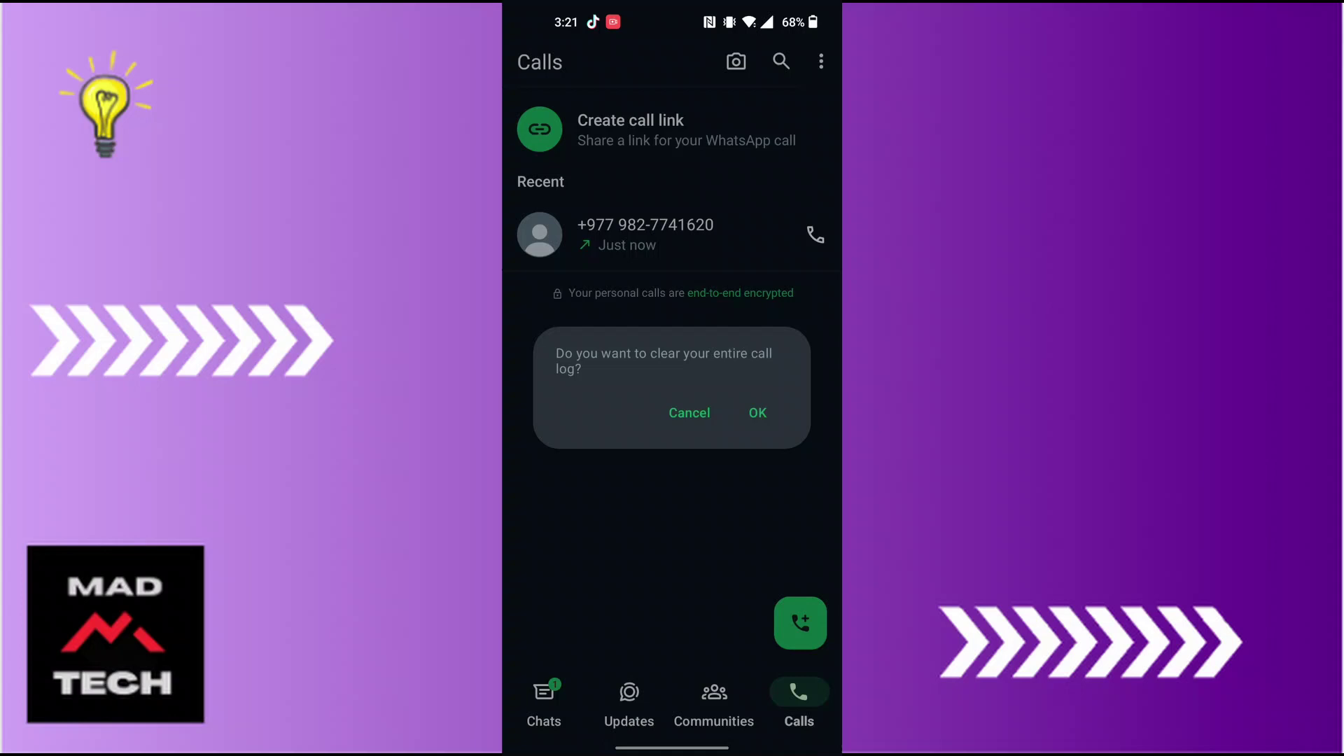
click(757, 413)
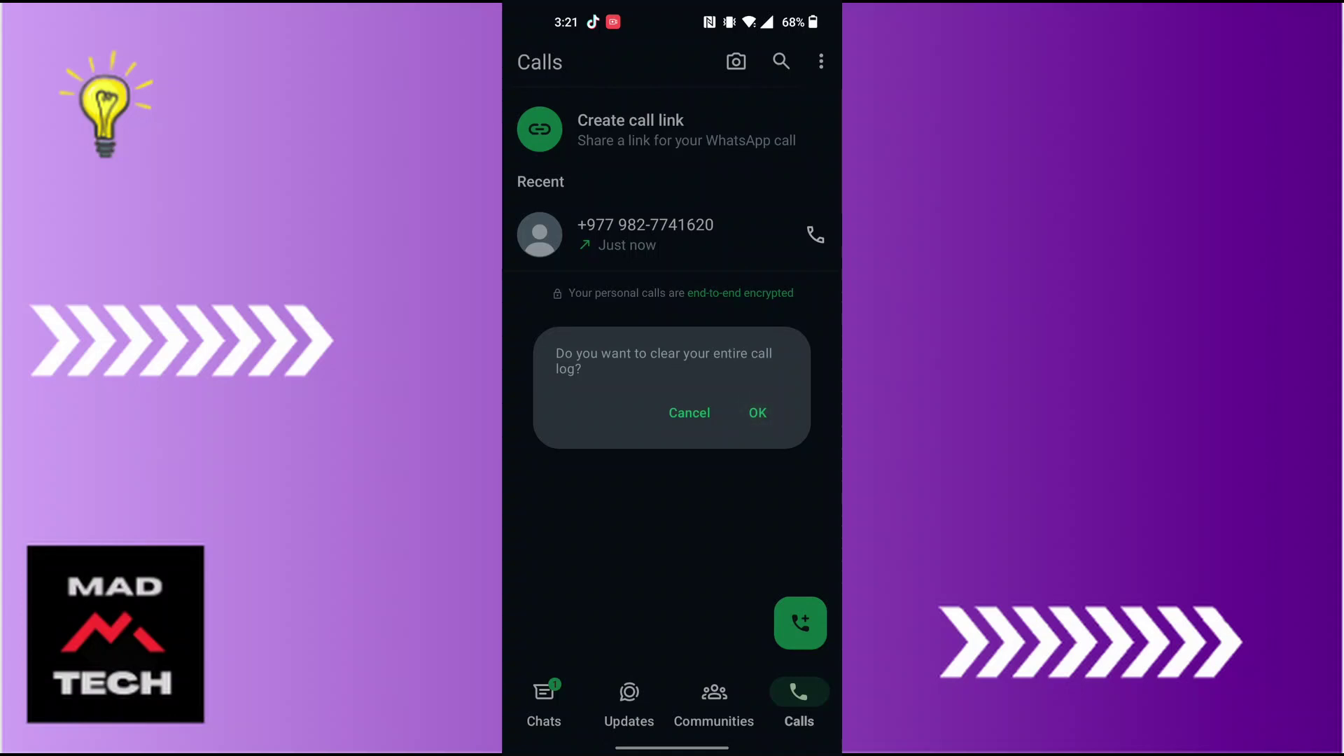